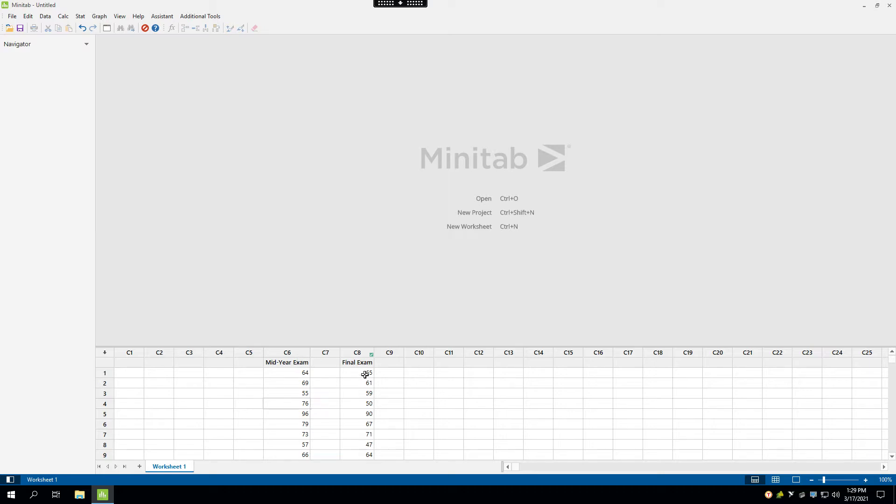
# - Start Fit Regression Model with Final Exam as response and Mid-Year Exam as continuous predictor, and review its confidence interval options
pyautogui.click(83, 17)
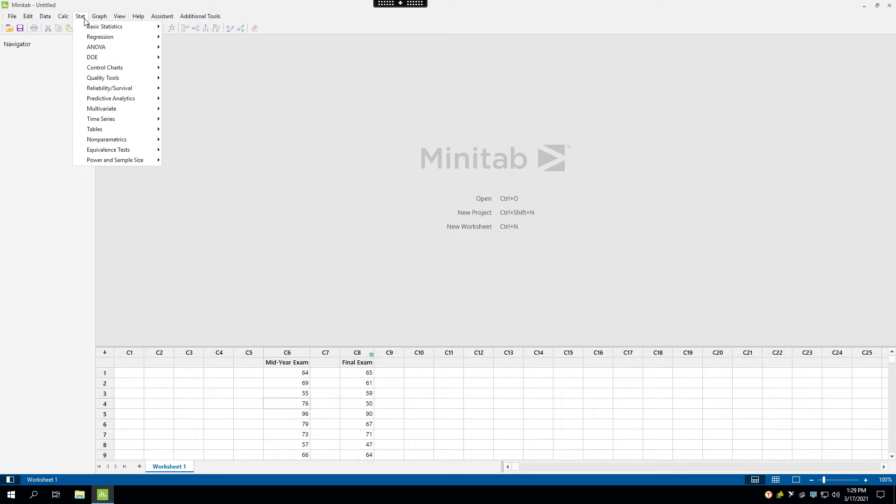
pyautogui.moveTo(102, 36)
pyautogui.moveTo(202, 45)
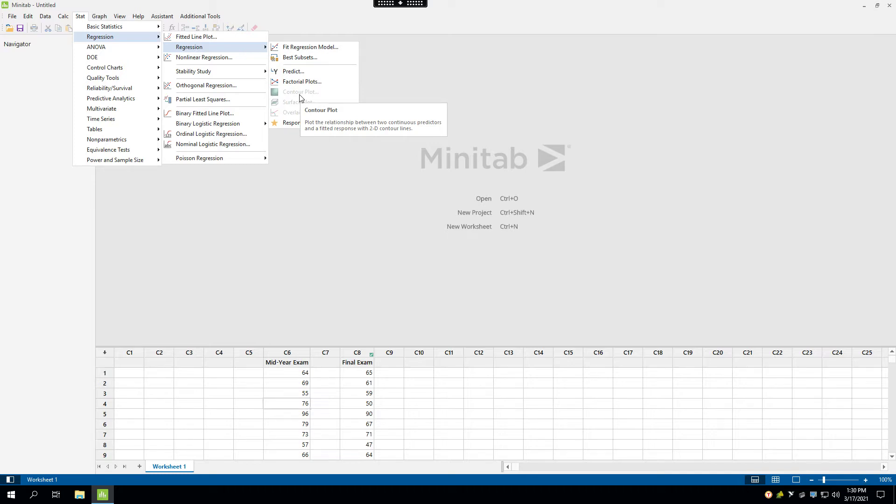
pyautogui.click(307, 47)
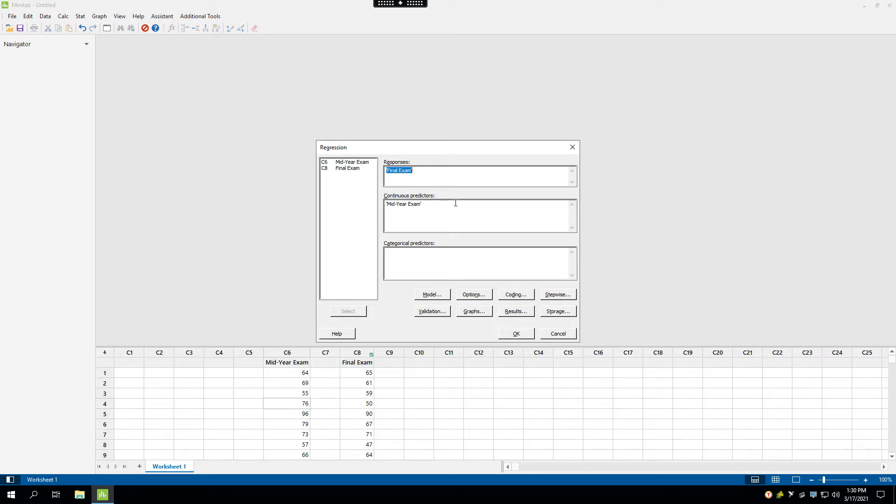
pyautogui.click(479, 296)
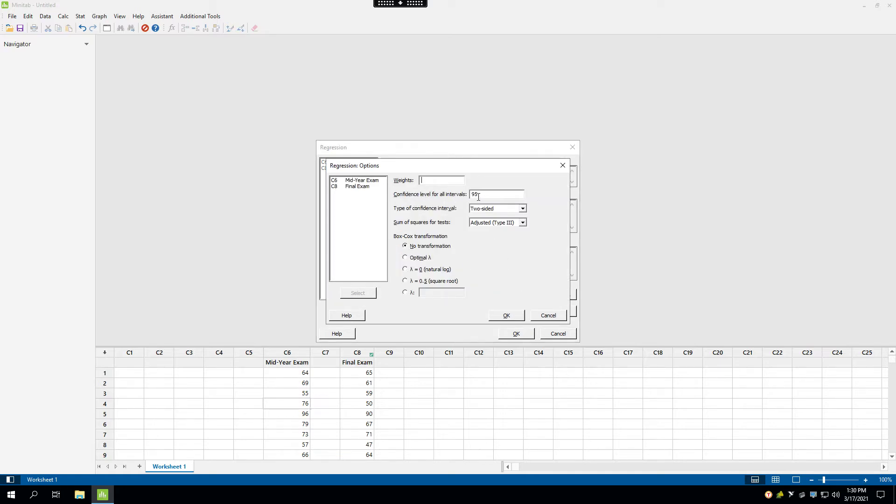
pyautogui.click(500, 318)
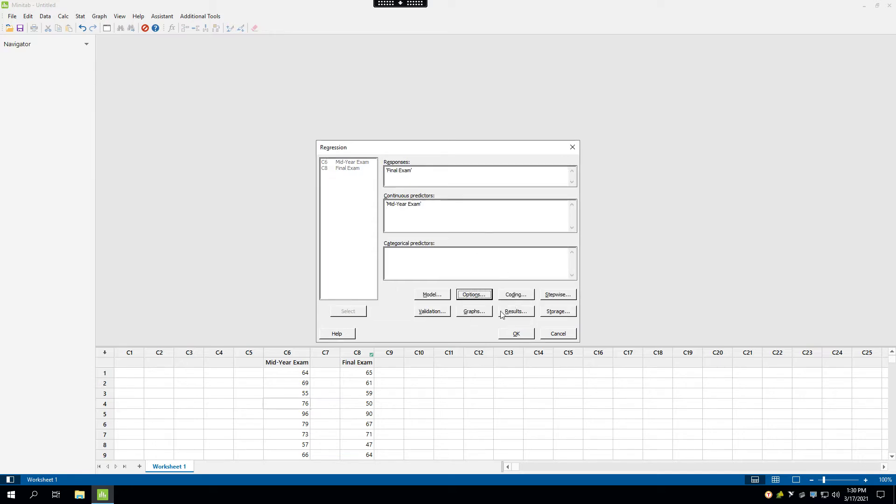
# - Set the display of results to Simple tables and run the regression of Final Exam on Mid-Year Exam
pyautogui.click(515, 312)
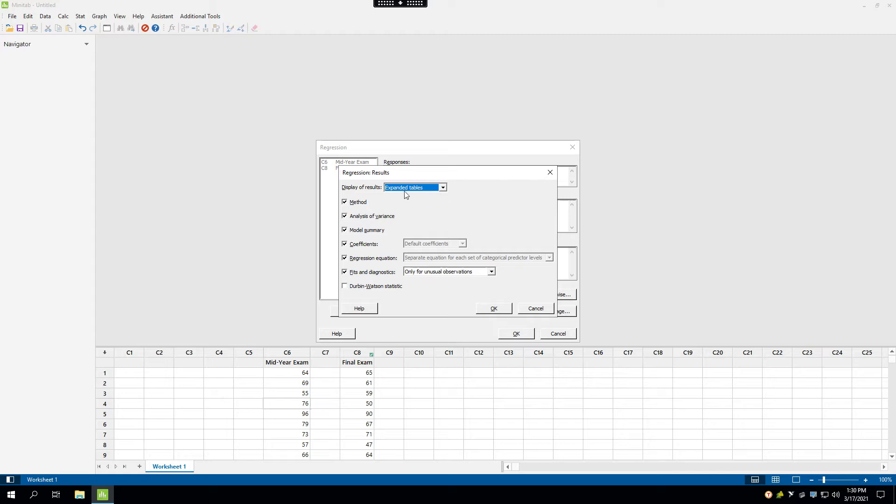
pyautogui.click(443, 188)
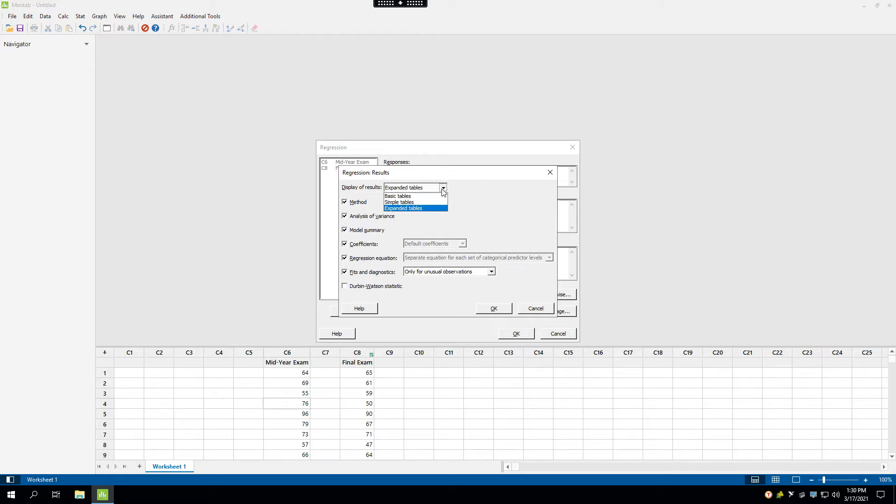
pyautogui.click(418, 202)
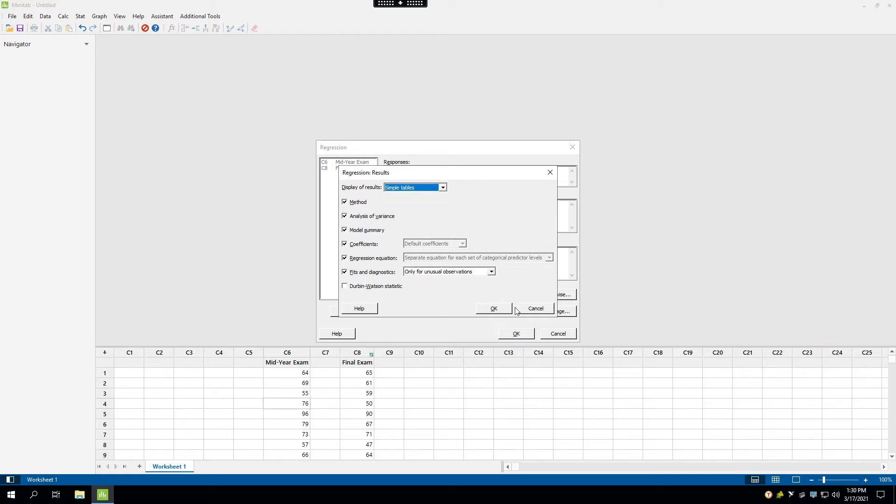
pyautogui.click(494, 310)
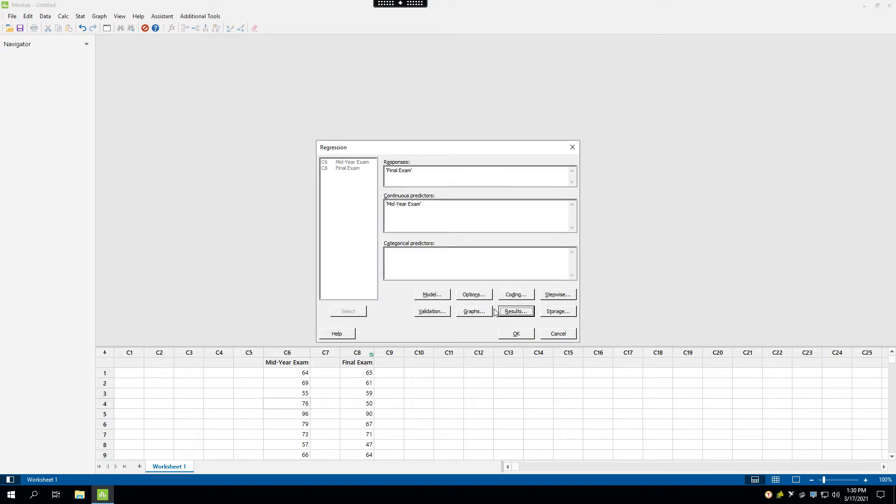
pyautogui.click(515, 334)
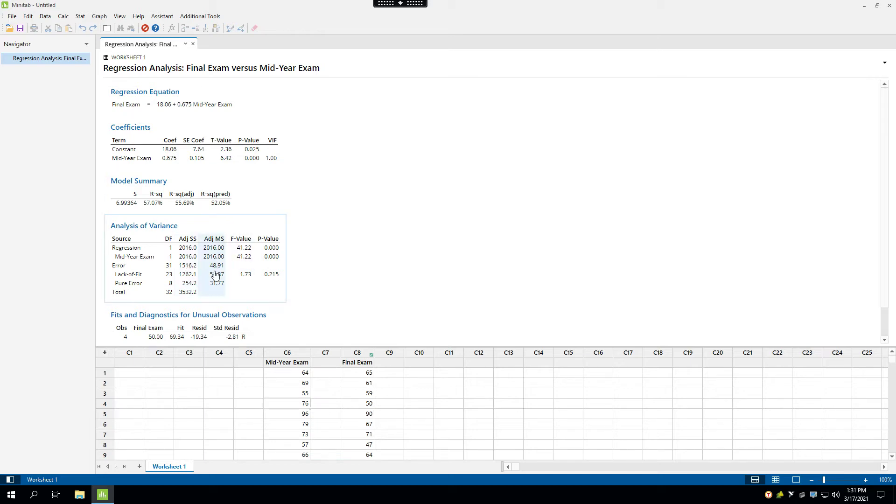
# - Check the unusual observations in the diagnostics table against the Mid-Year and Final Exam scores in worksheet rows 4 and 27
pyautogui.scroll(-1, 214, 275)
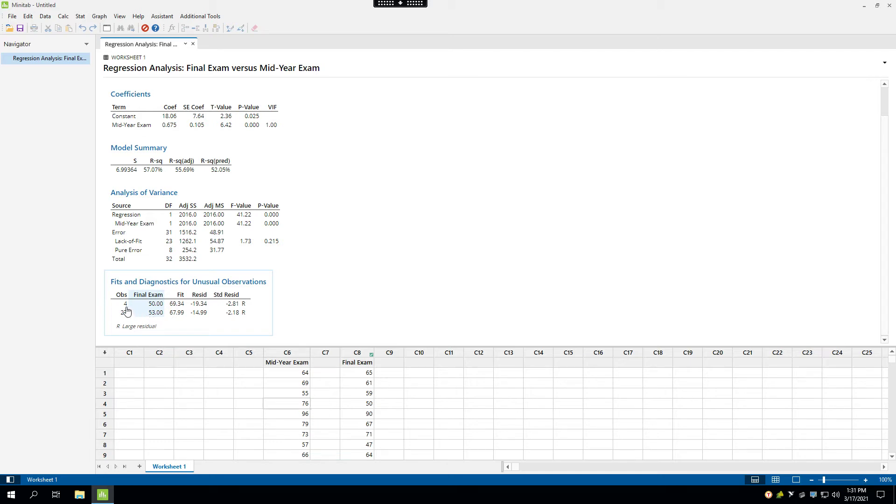
pyautogui.click(306, 406)
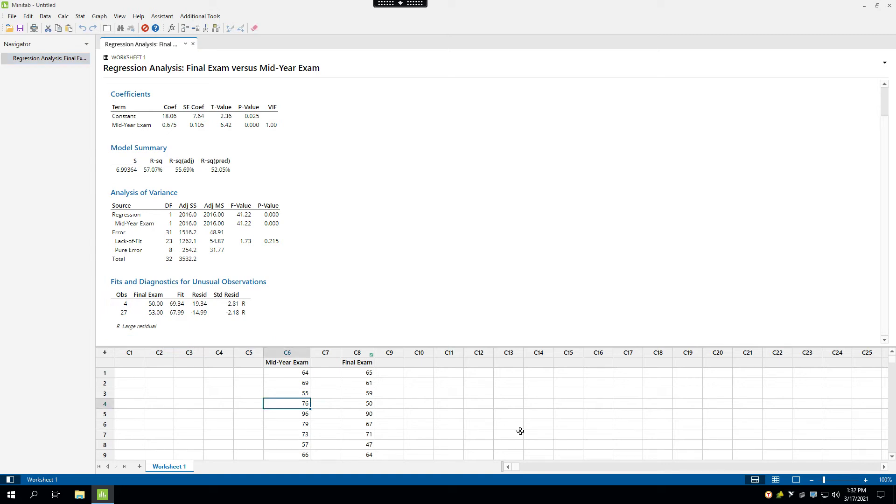
pyautogui.press('Right')
pyautogui.press('Right')
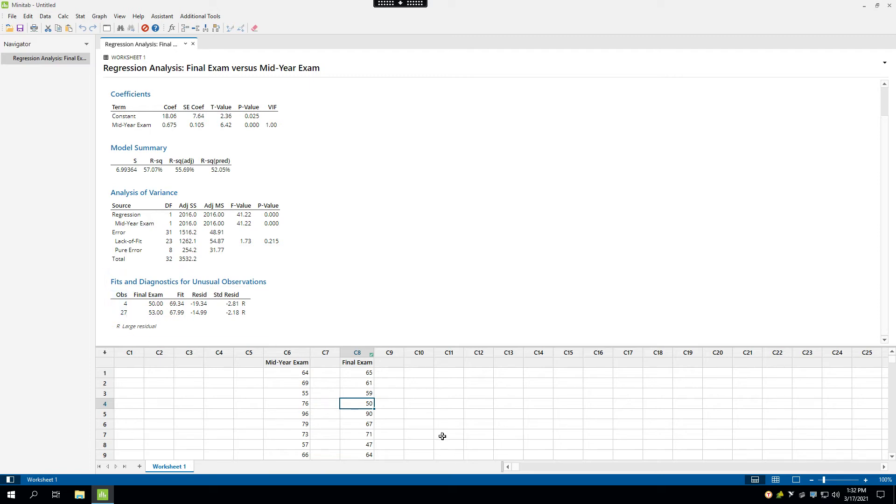
pyautogui.scroll(-6, 441, 433)
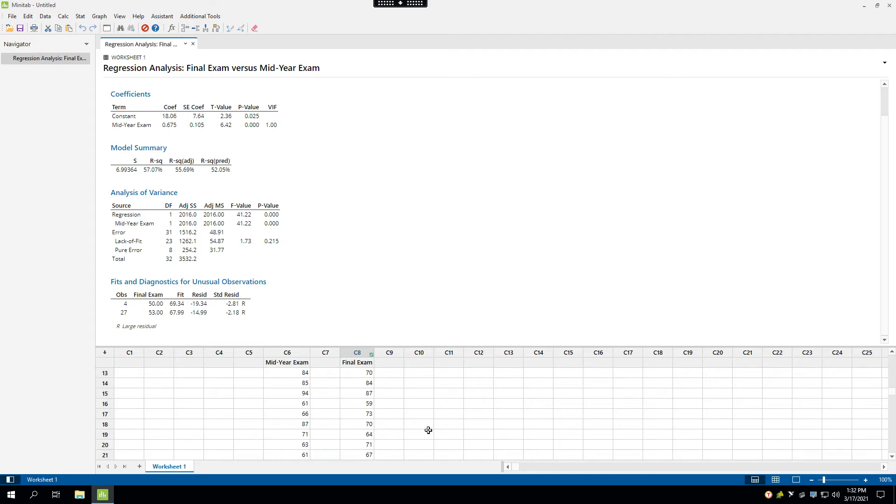
pyautogui.scroll(-1, 428, 430)
pyautogui.click(294, 424)
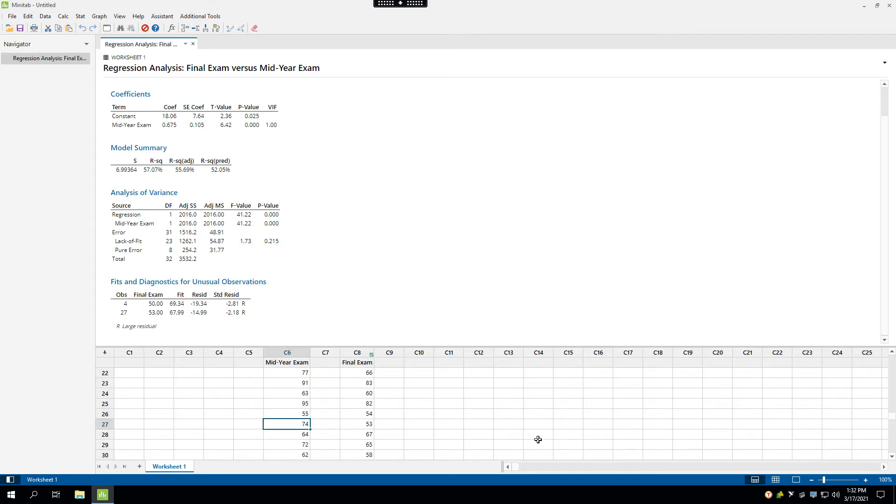
pyautogui.press('Right')
pyautogui.press('Right')
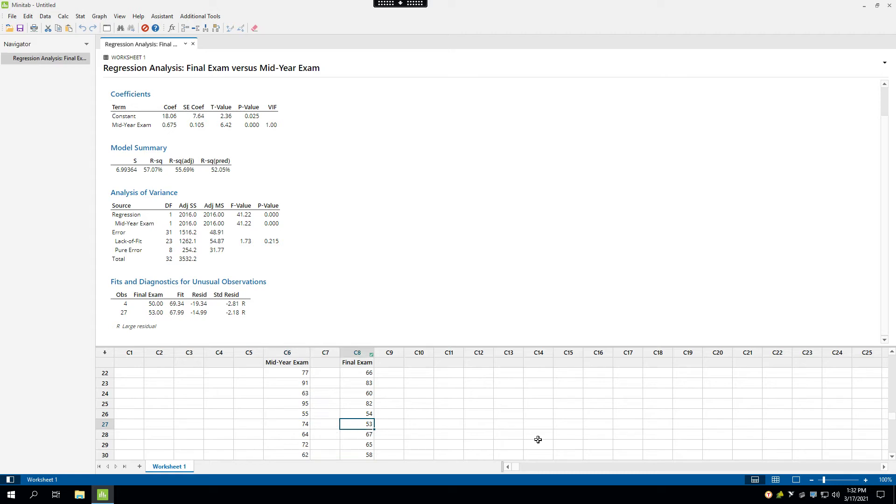
pyautogui.press('Up')
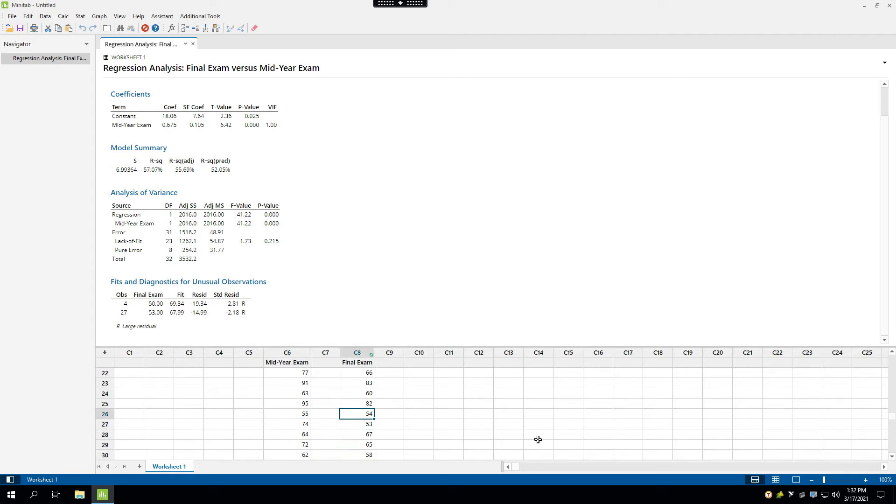
pyautogui.press('Down')
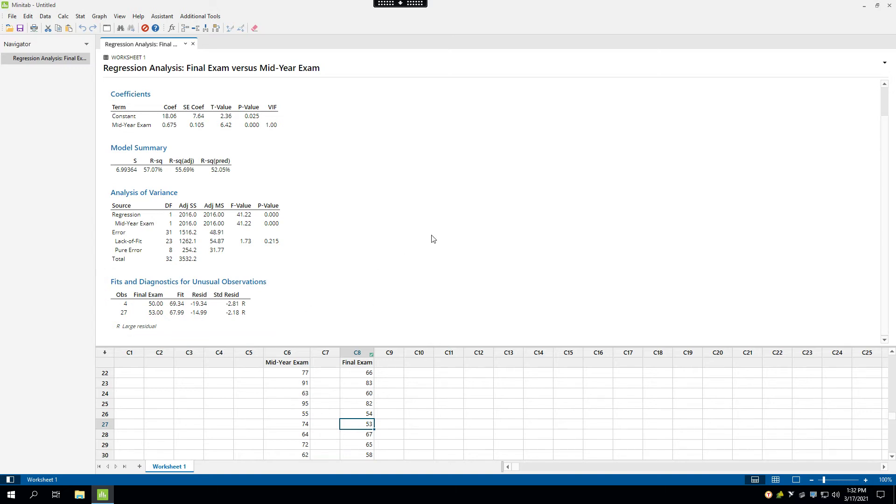
pyautogui.scroll(1, 433, 239)
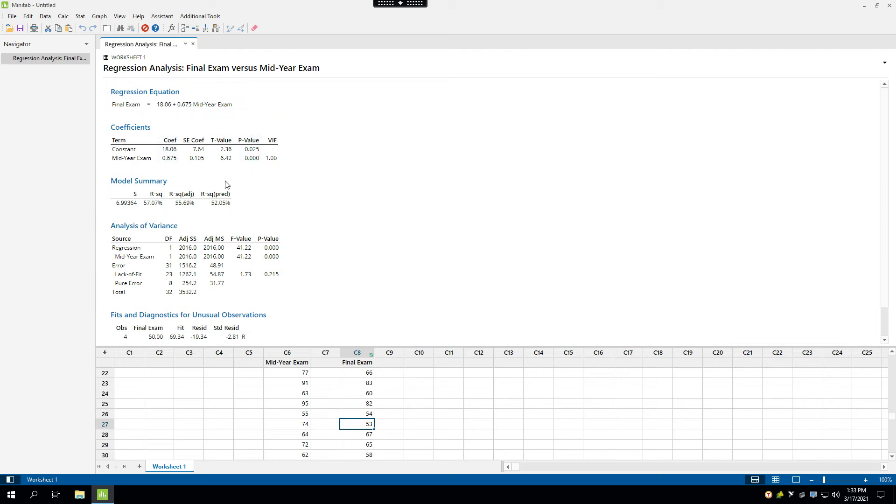
# - Rerun the regression of Final Exam on Mid-Year Exam with the display of results set to Expanded tables
pyautogui.click(80, 17)
pyautogui.moveTo(88, 38)
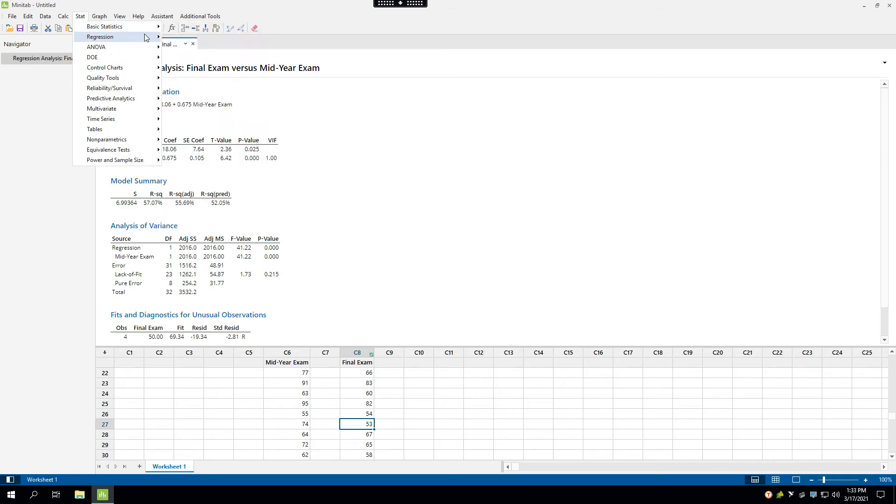
pyautogui.moveTo(145, 37)
pyautogui.moveTo(247, 47)
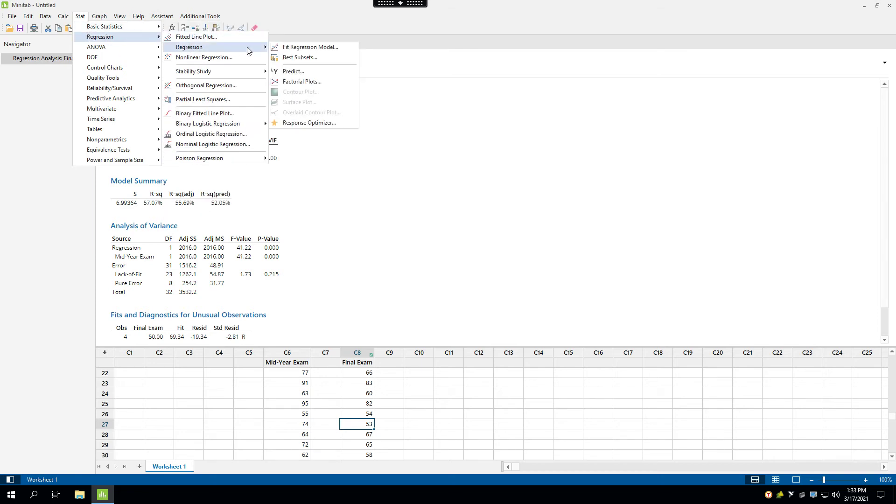
pyautogui.click(305, 47)
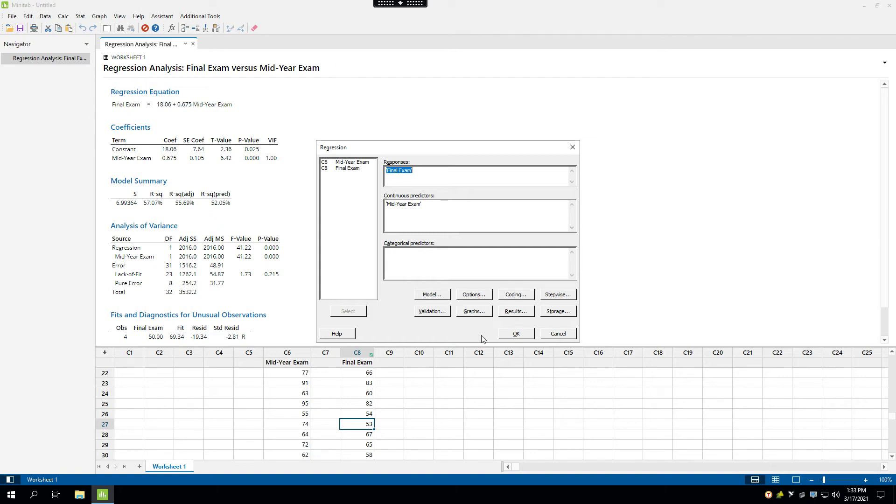
pyautogui.click(516, 311)
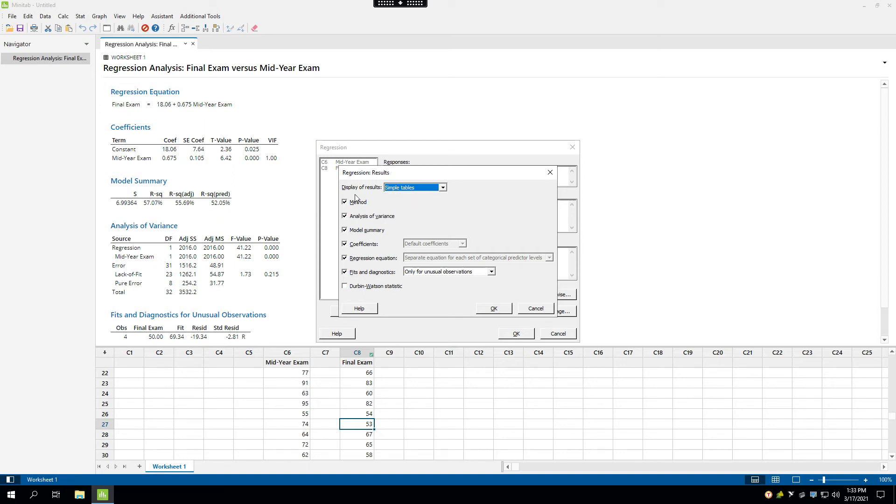
pyautogui.click(443, 188)
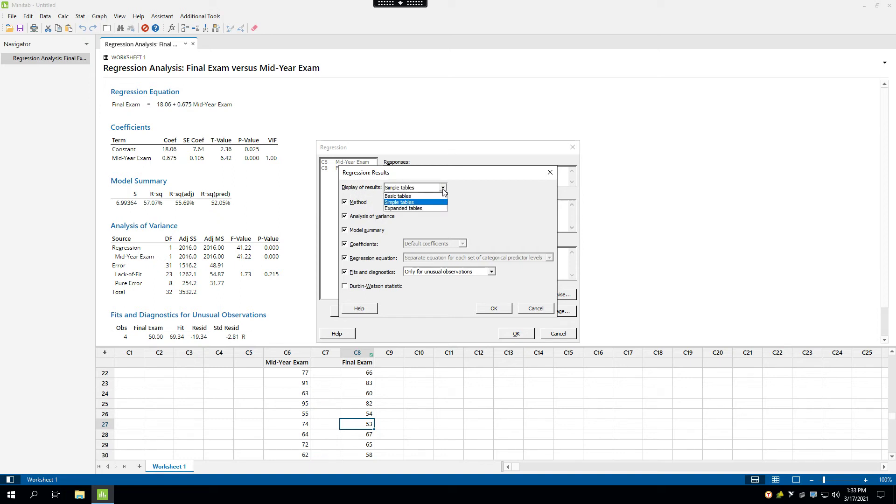
pyautogui.click(421, 208)
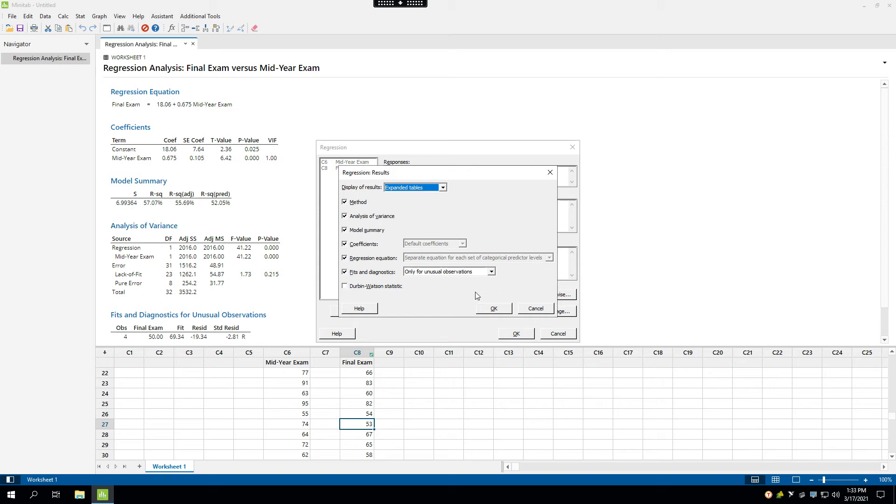
pyautogui.click(493, 309)
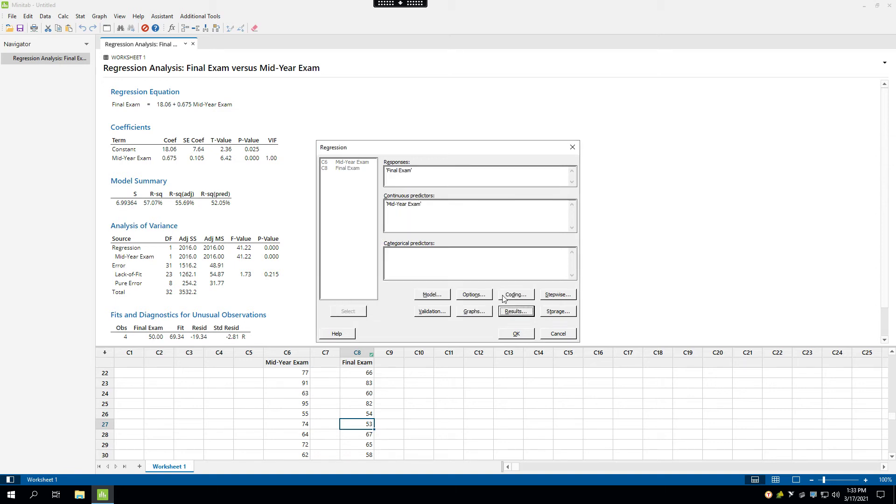
pyautogui.click(522, 334)
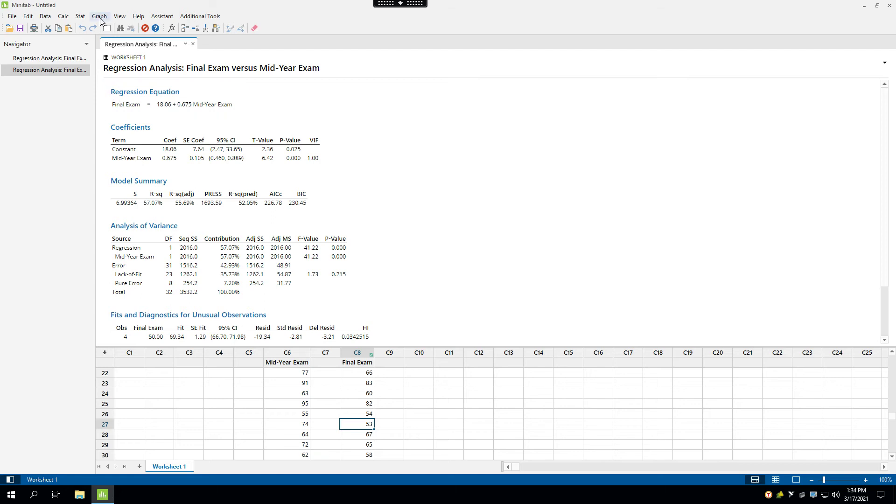
# - Predict the Final Exam score from the fitted regression model for an individual Mid-Year Exam value of 80
pyautogui.click(83, 16)
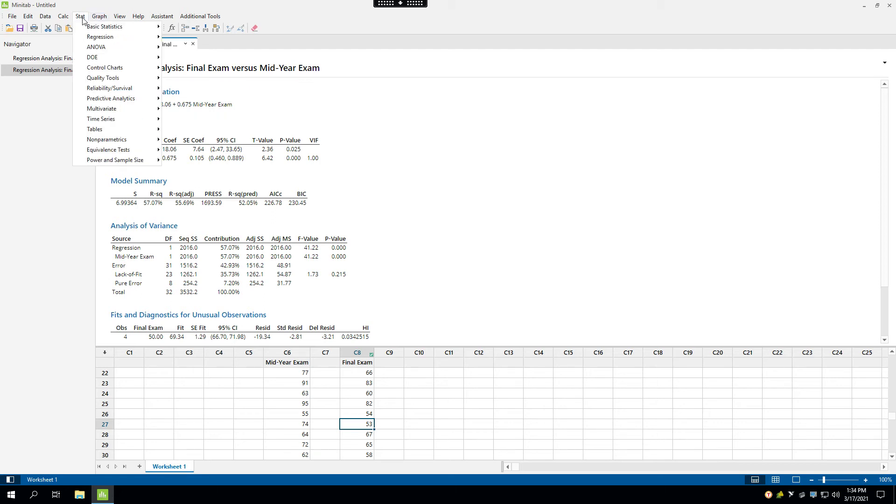
pyautogui.moveTo(117, 37)
pyautogui.moveTo(206, 47)
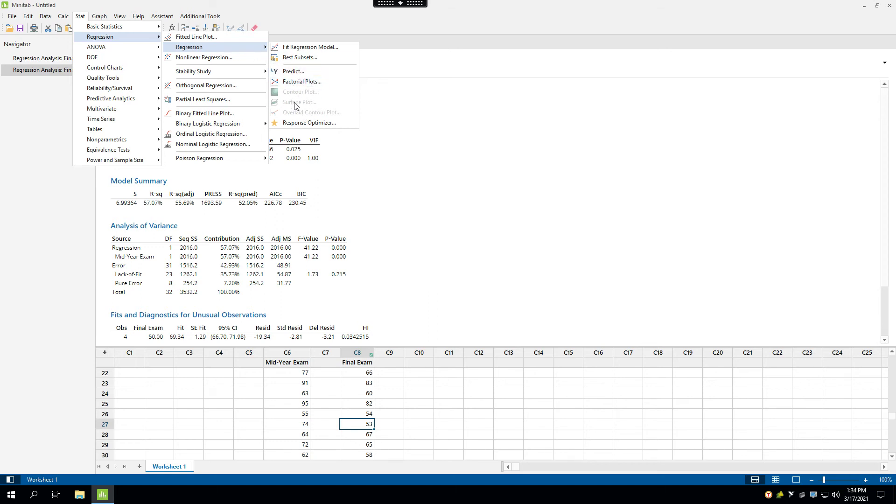
pyautogui.click(292, 71)
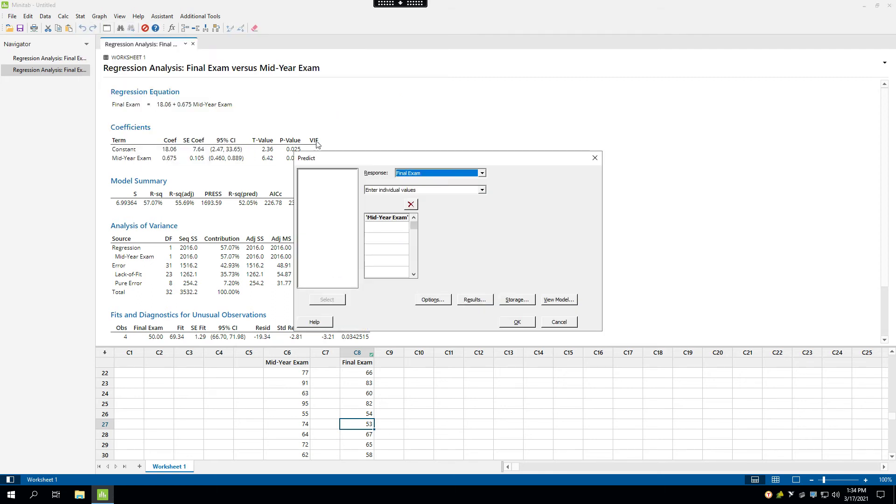
pyautogui.click(386, 228)
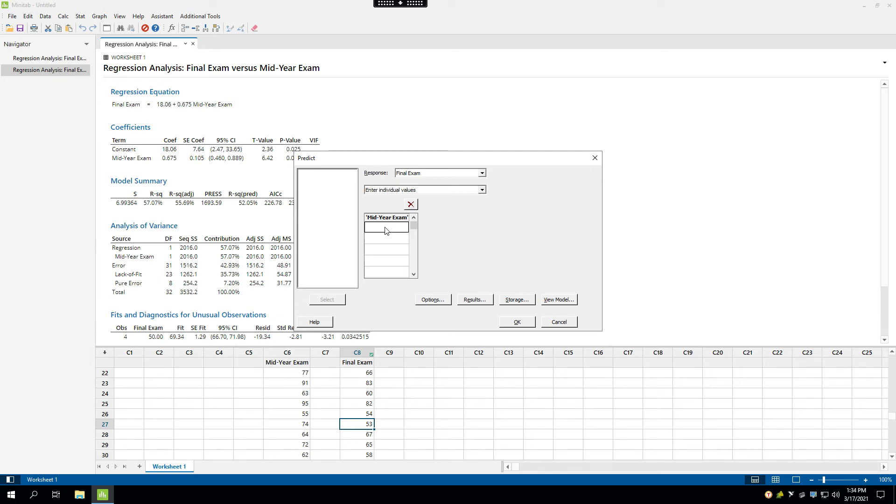
pyautogui.write('80')
pyautogui.click(518, 323)
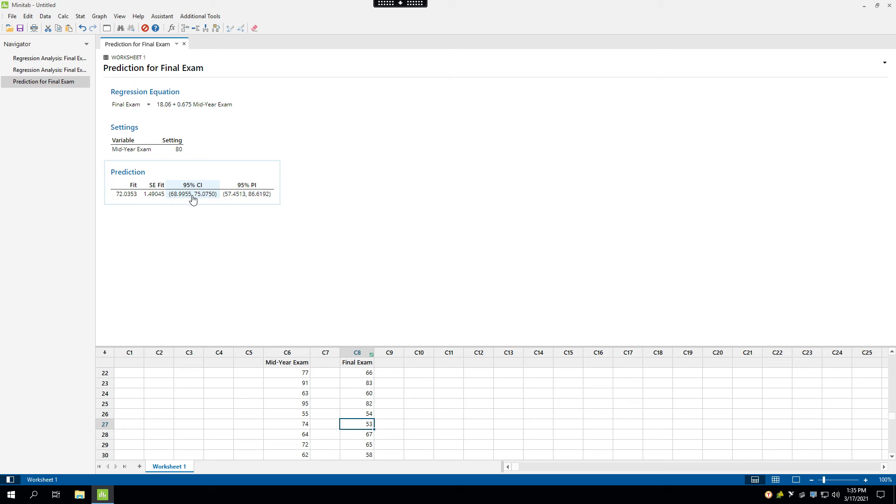
# - Set up another Final Exam prediction, adding individual Mid-Year Exam values of 85, 90 and 62 below the existing 80
pyautogui.click(80, 16)
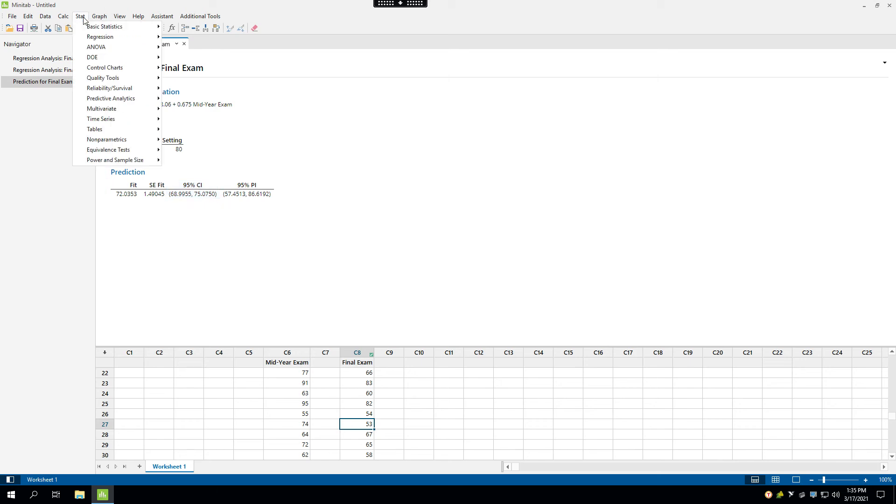
pyautogui.moveTo(93, 29)
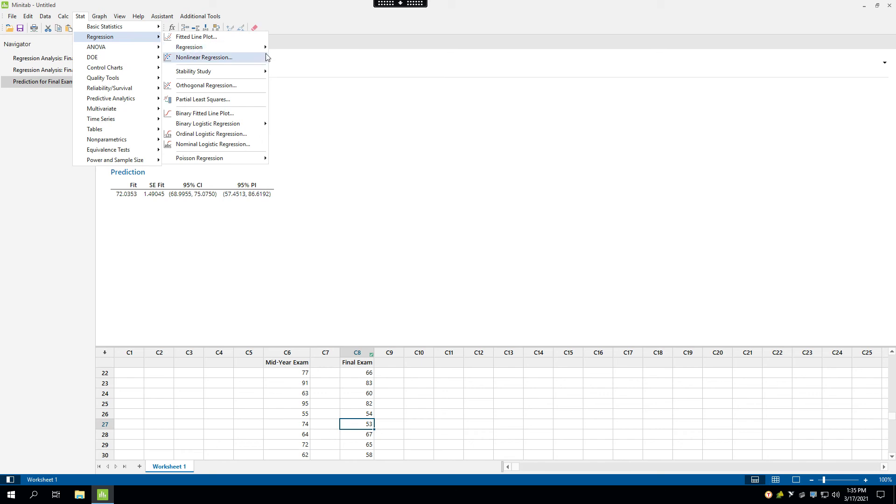
pyautogui.moveTo(260, 47)
pyautogui.click(298, 72)
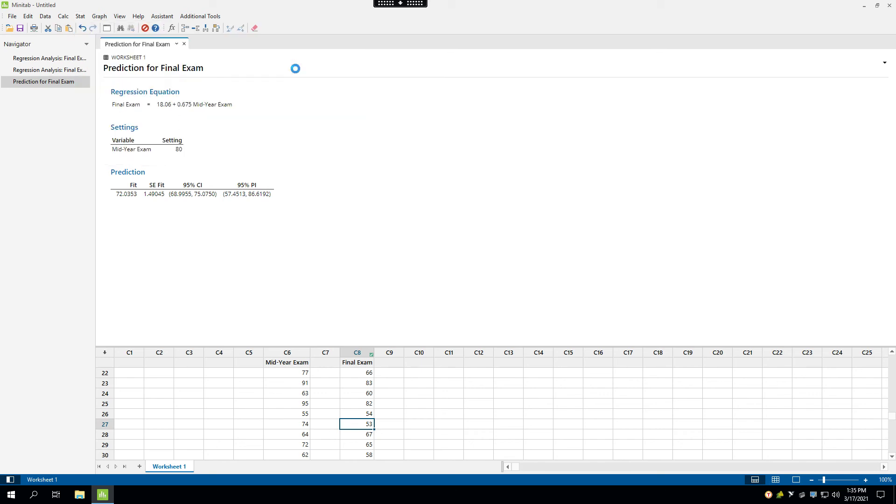
pyautogui.click(387, 238)
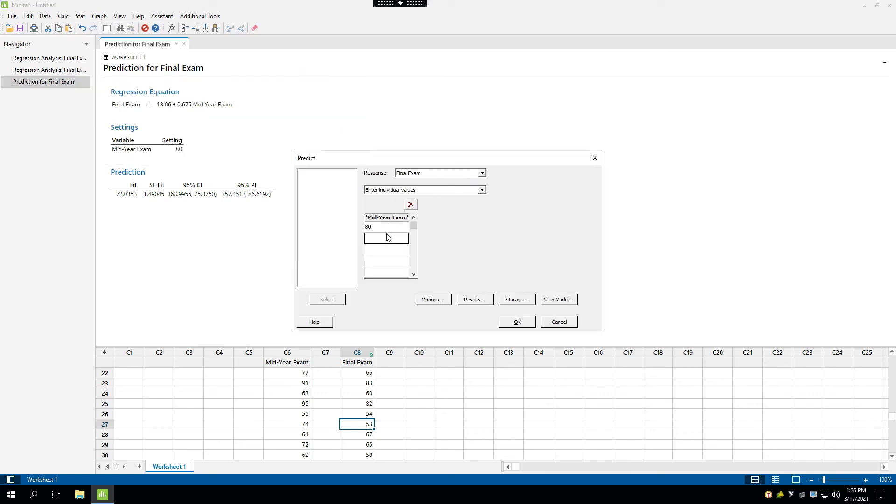
pyautogui.write('85')
pyautogui.press('Return')
pyautogui.write('90')
pyautogui.press('Return')
pyautogui.write('62')
# - Run the prediction with a 95 confidence level and two-sided intervals, and review the results for each Mid-Year Exam value
pyautogui.click(443, 303)
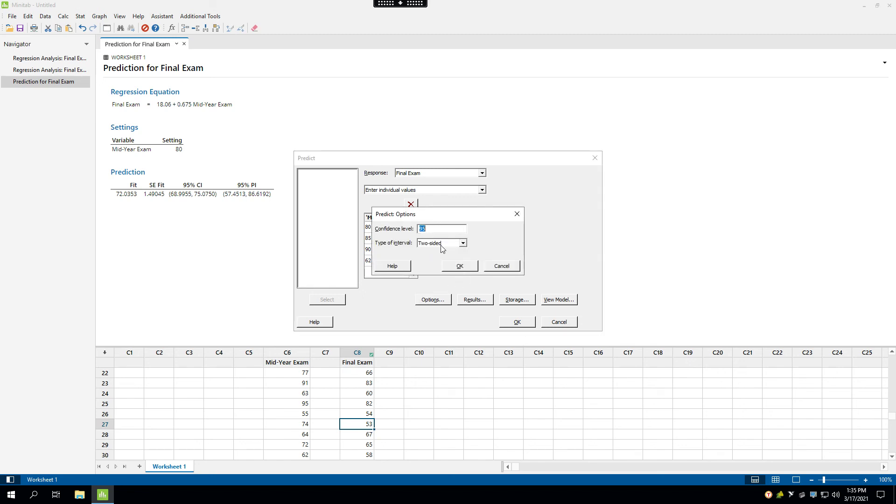
pyautogui.click(456, 264)
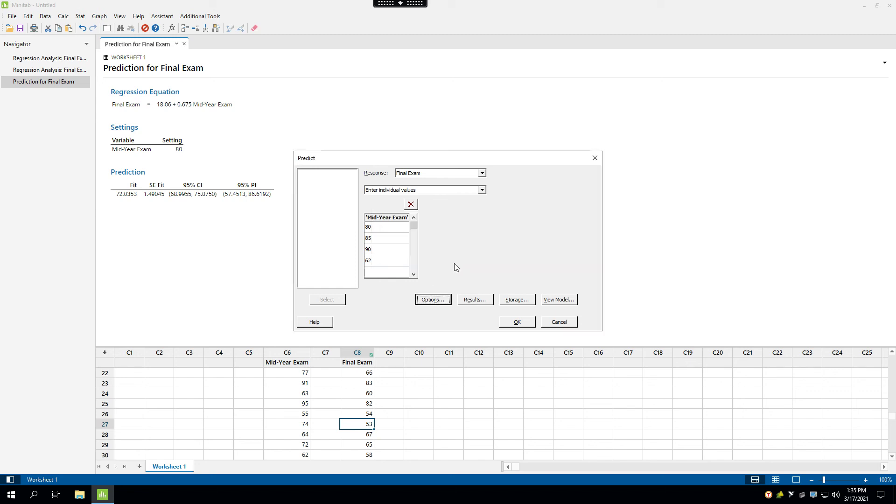
pyautogui.click(515, 324)
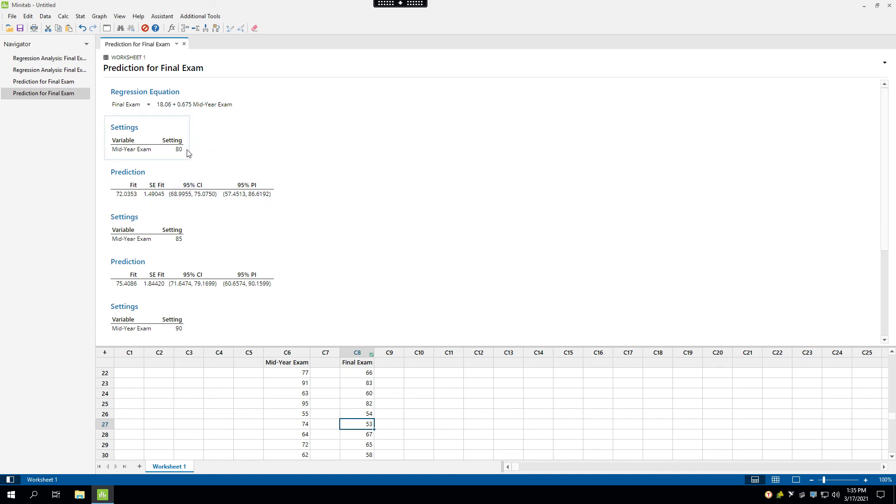
pyautogui.scroll(-1, 189, 156)
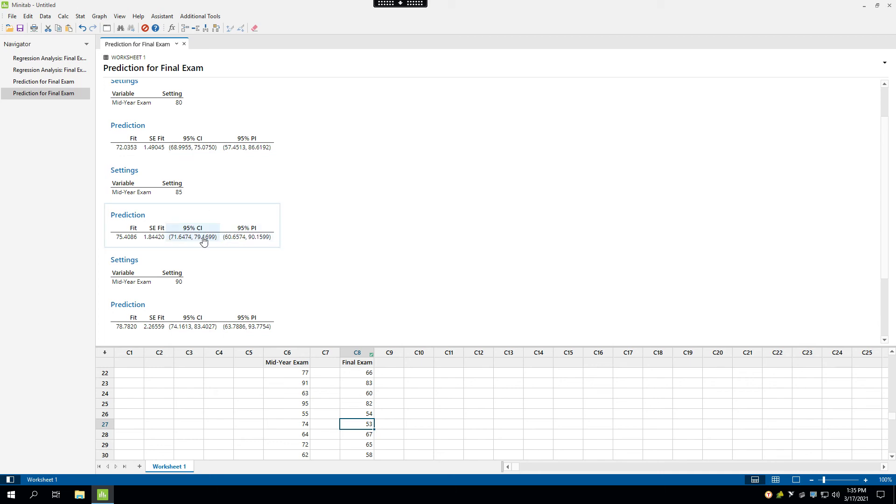
pyautogui.scroll(-1, 205, 244)
pyautogui.scroll(-1, 206, 244)
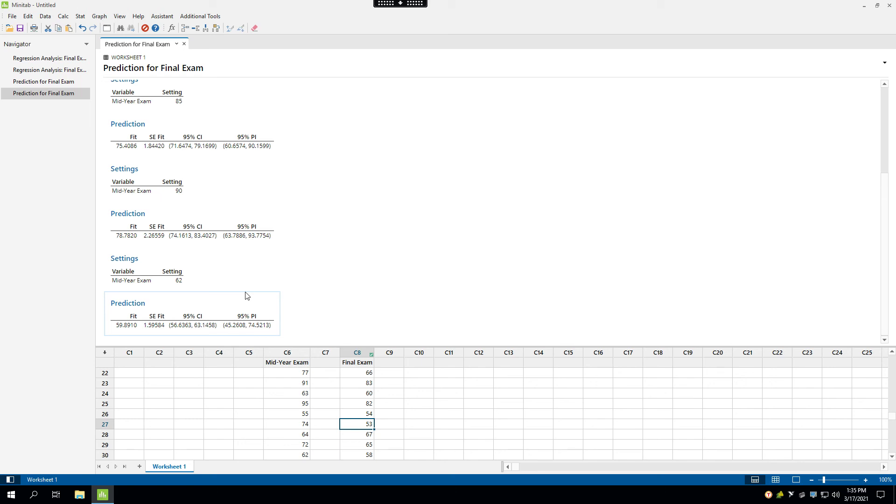
pyautogui.scroll(3, 240, 240)
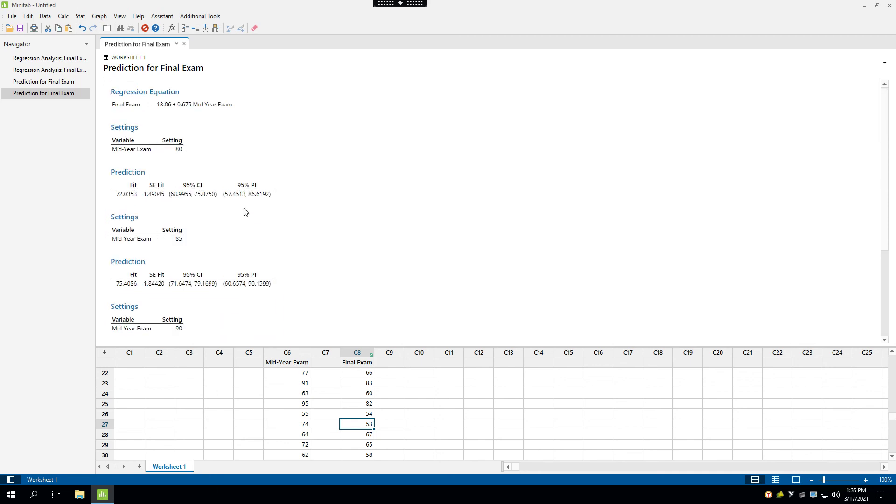
# - Create a linear fitted line plot of Final Exam against Mid-Year Exam without confidence or prediction interval bands, and view the plot
pyautogui.click(82, 19)
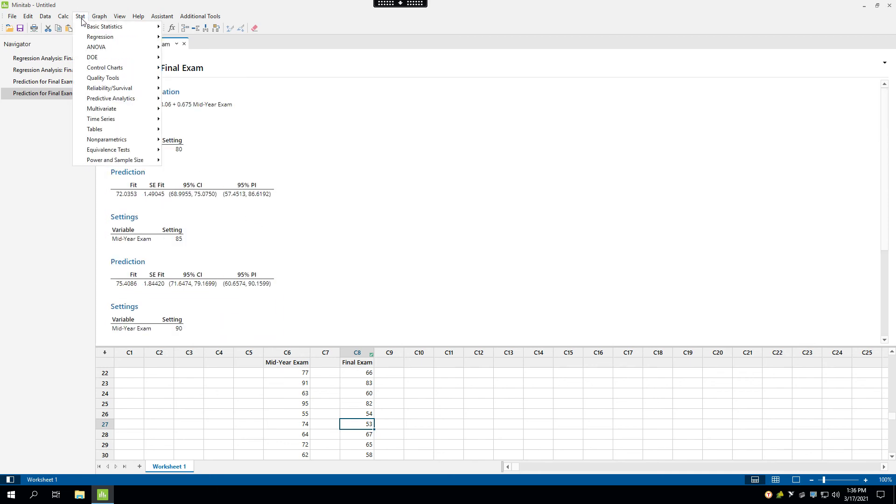
pyautogui.moveTo(89, 37)
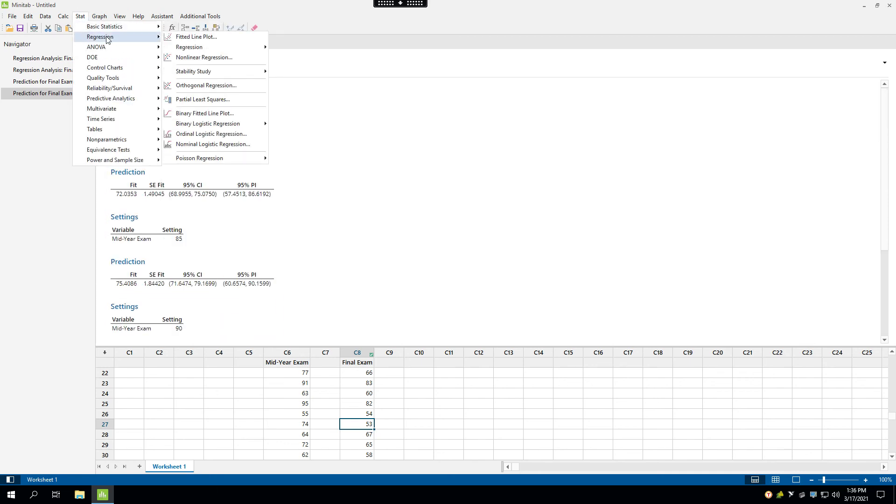
pyautogui.click(206, 38)
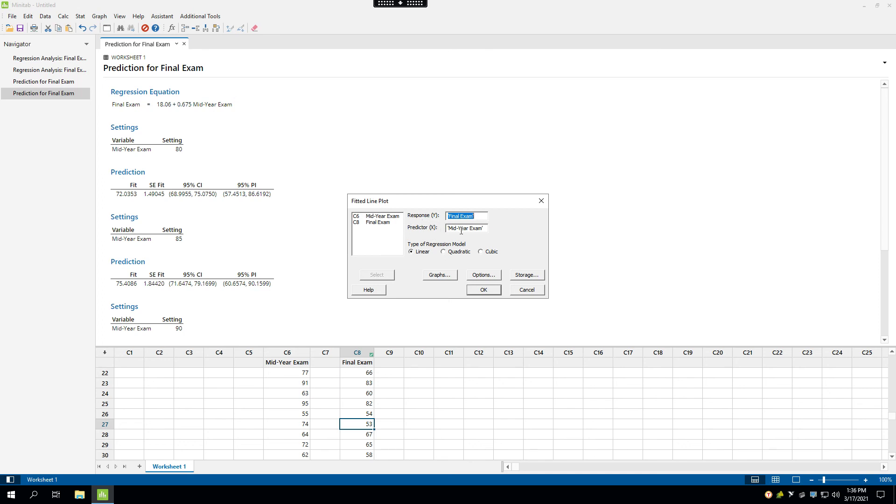
pyautogui.click(485, 276)
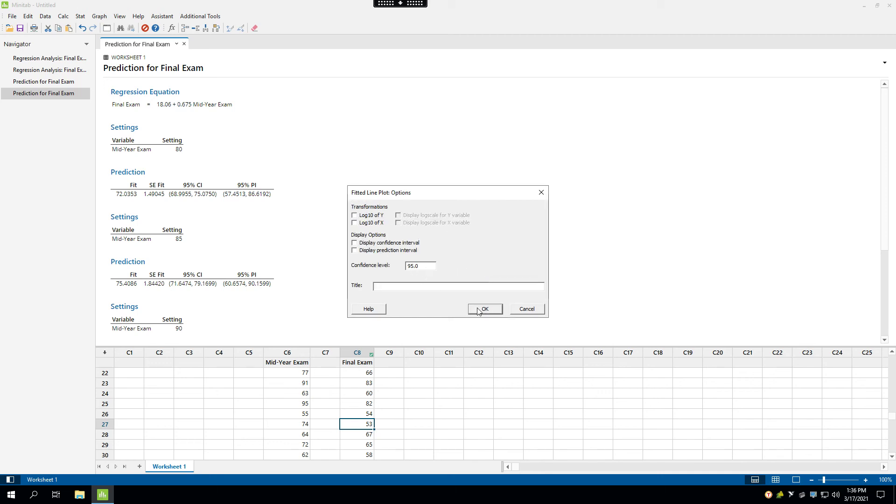
pyautogui.click(483, 309)
pyautogui.click(483, 289)
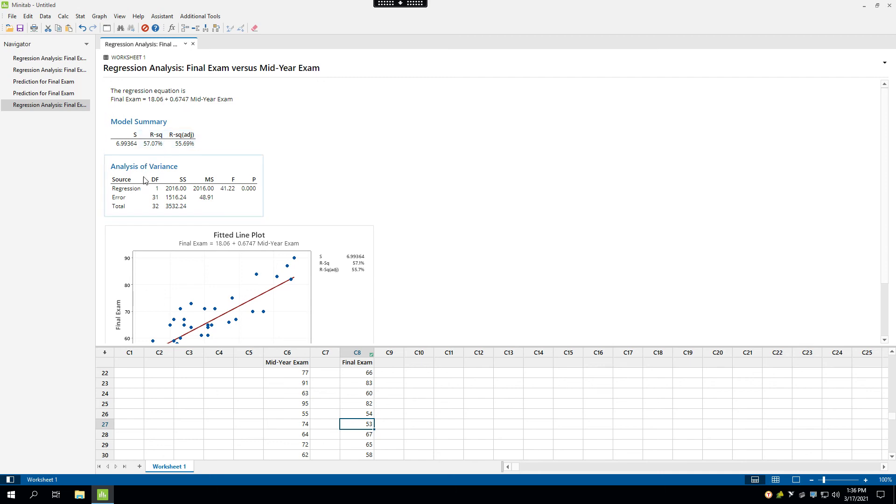
pyautogui.scroll(-3, 352, 172)
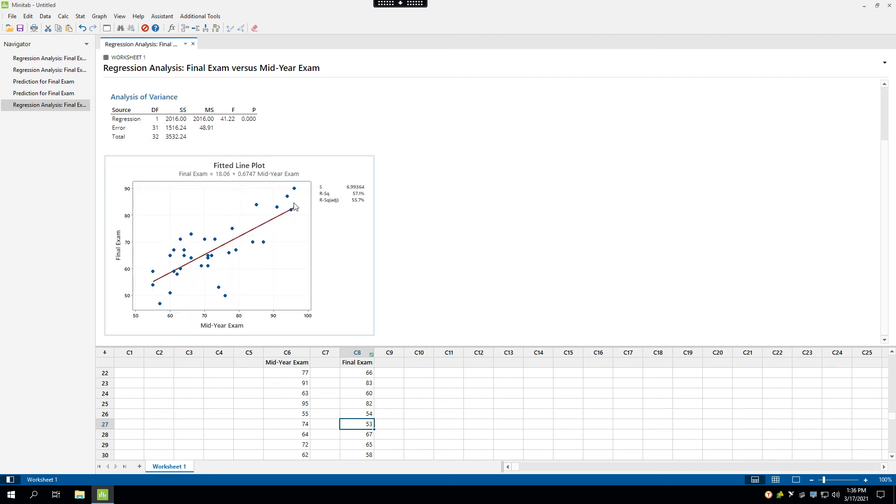